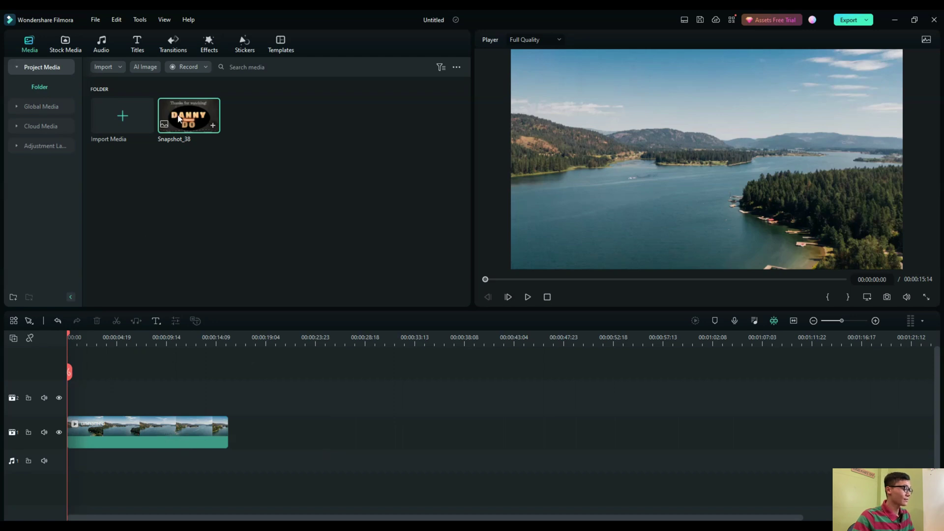
Step: Overlay Snapshot_38 on track 2 for the lake clip's full length, shrunk to the bottom-left (X -829.75, Y -466.47)
left_click_drag(183, 118, 71, 394)
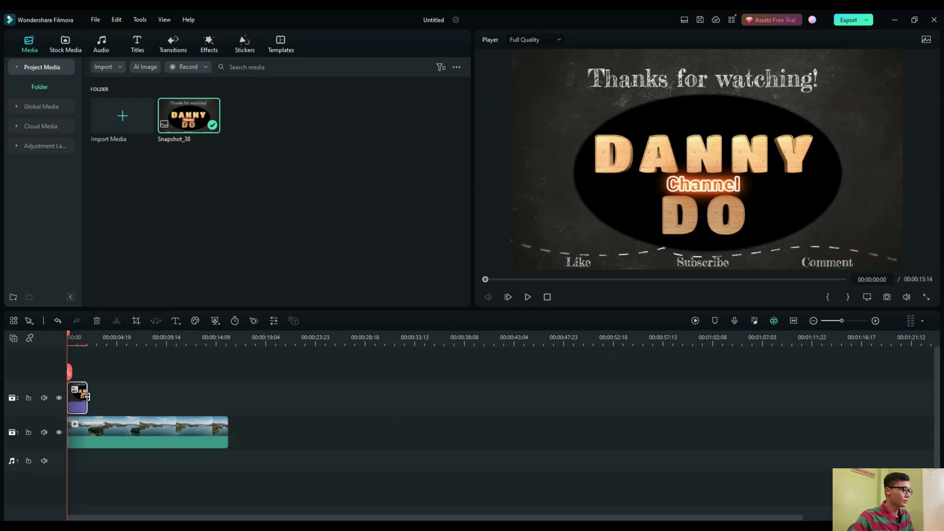
left_click_drag(87, 396, 227, 414)
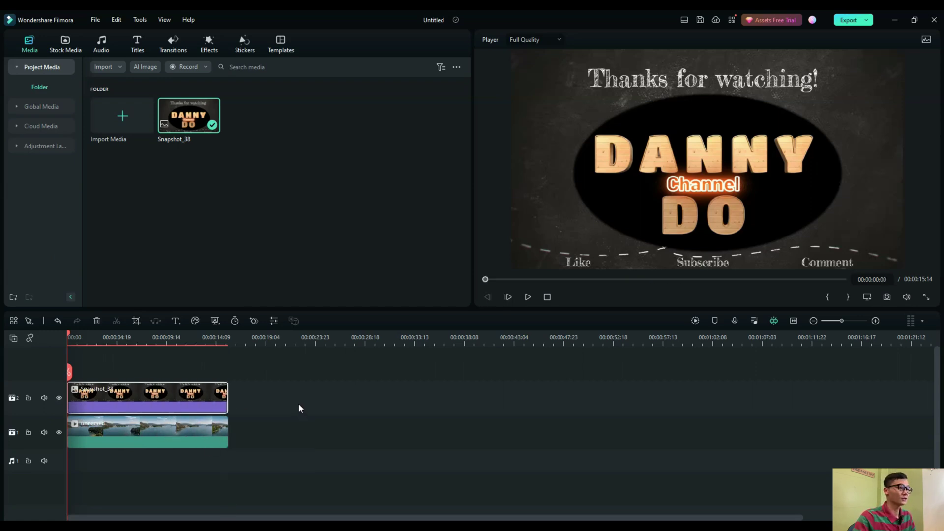
left_click(679, 172)
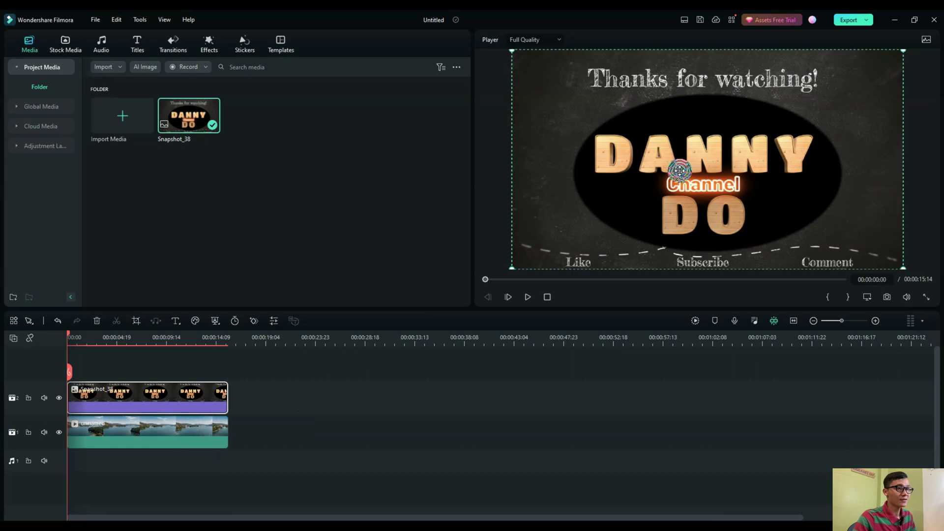
left_click_drag(902, 52, 565, 240)
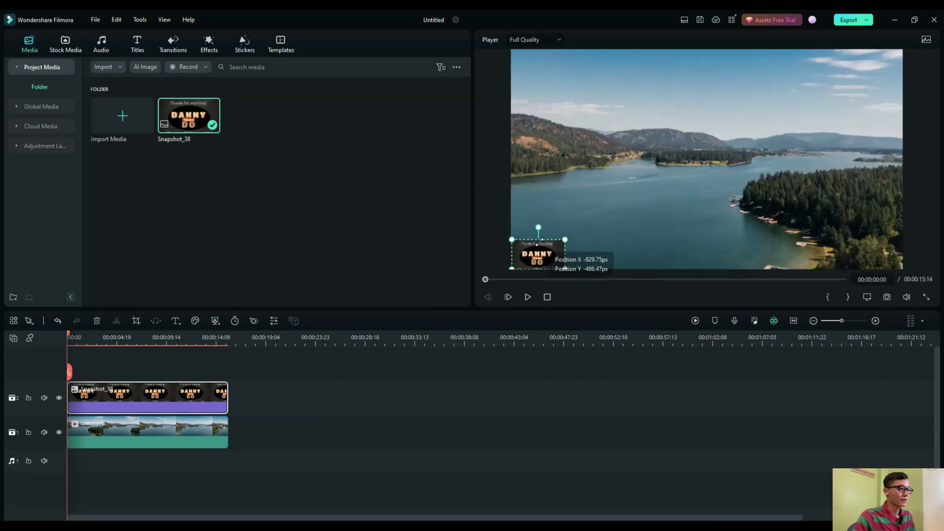
left_click(661, 234)
Step: Open Snapshot_38's Image > Basic properties and scroll to Compositing > Opacity
double_click(118, 399)
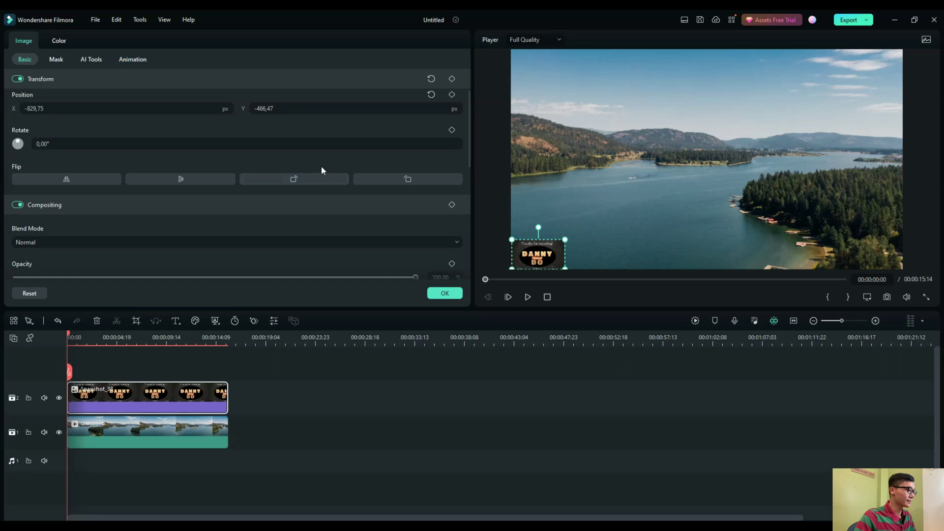
scroll(295, 194, "up", 2)
scroll(297, 194, "down", 3)
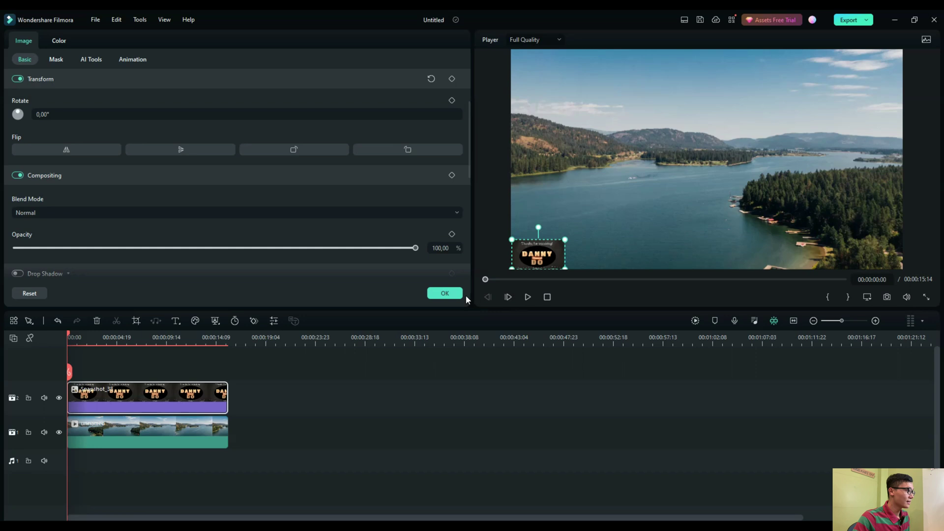
scroll(239, 211, "down", 3)
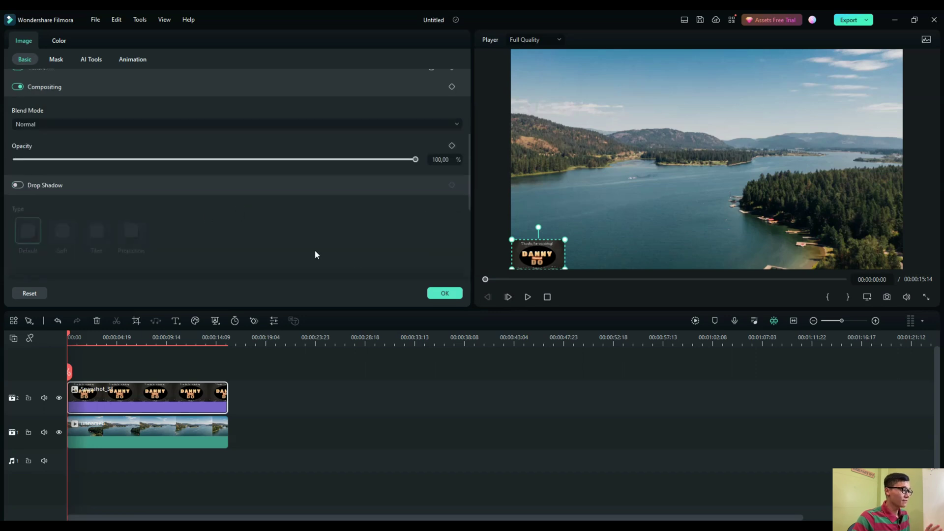
scroll(284, 246, "up", 2)
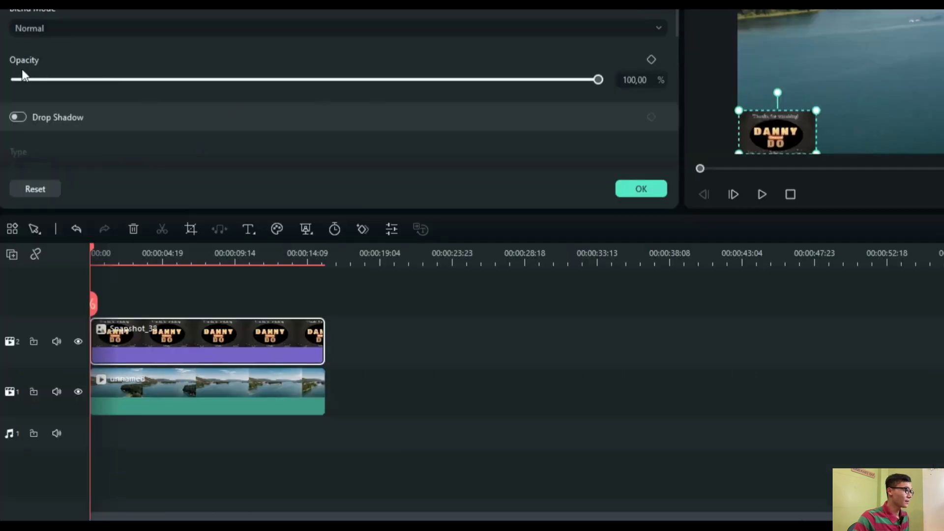
Step: Keyframe the logo's Opacity at 0 at the clip start and 100 at 00:00:04:19
left_click(651, 60)
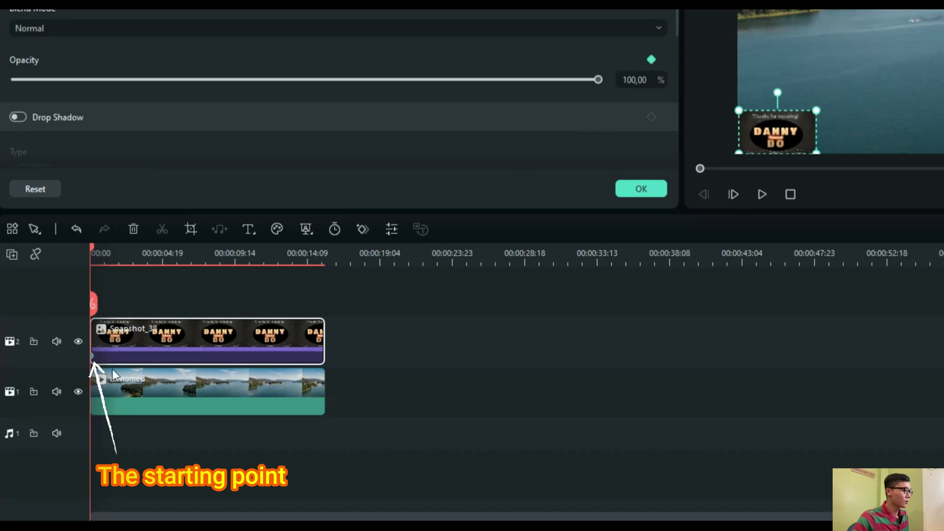
left_click_drag(599, 79, 7, 95)
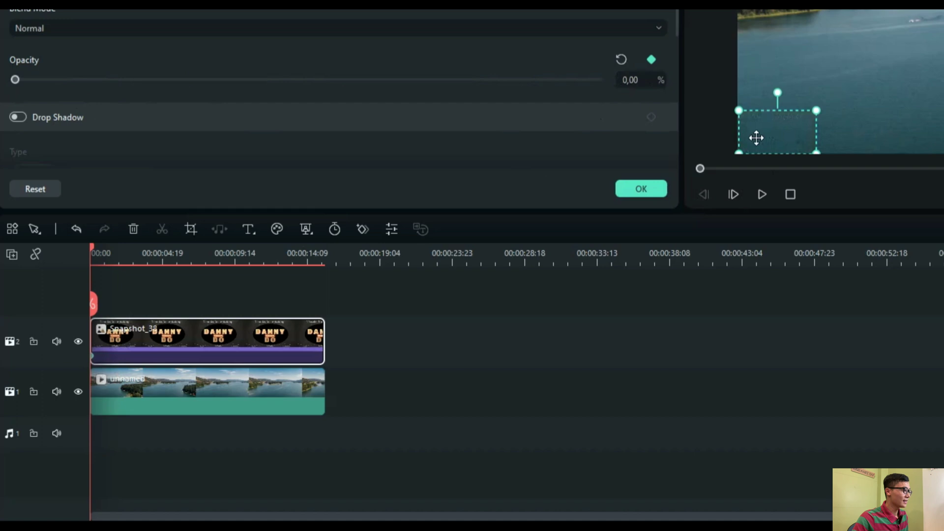
left_click_drag(93, 247, 139, 261)
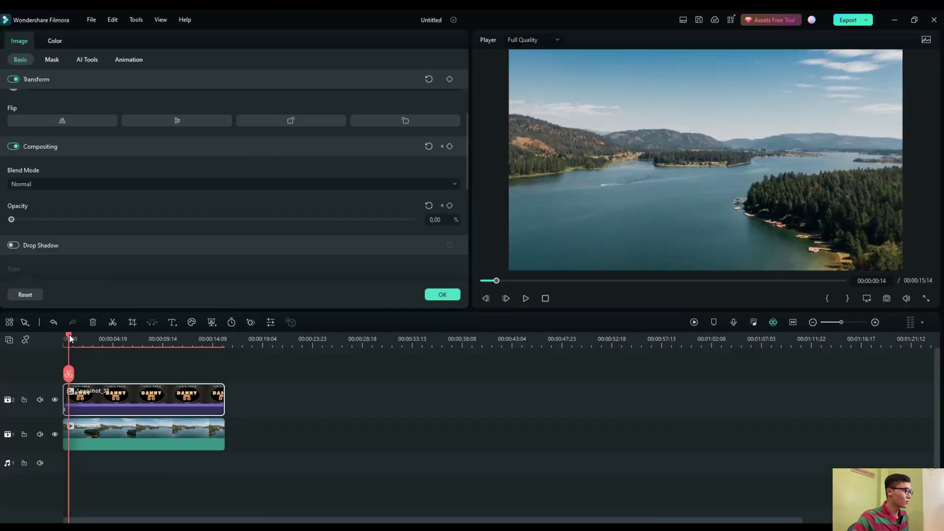
left_click_drag(96, 345, 116, 353)
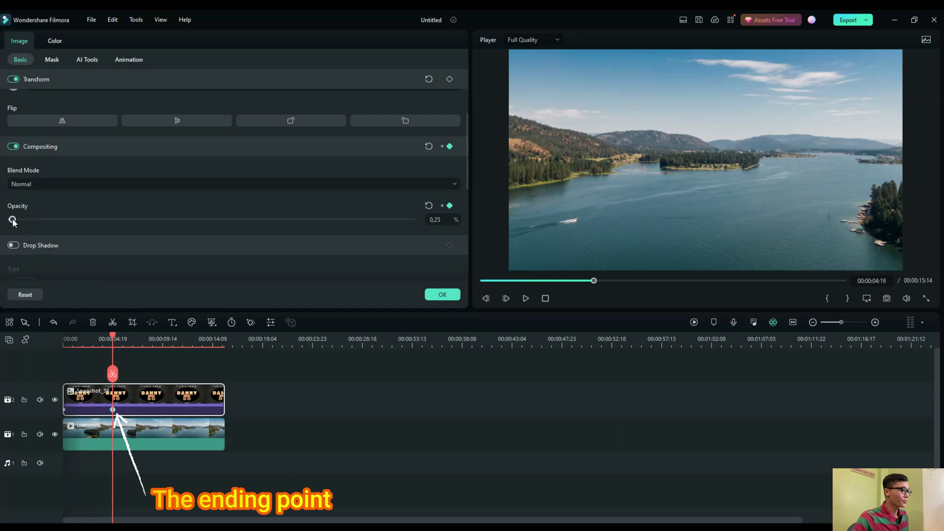
left_click_drag(12, 220, 433, 221)
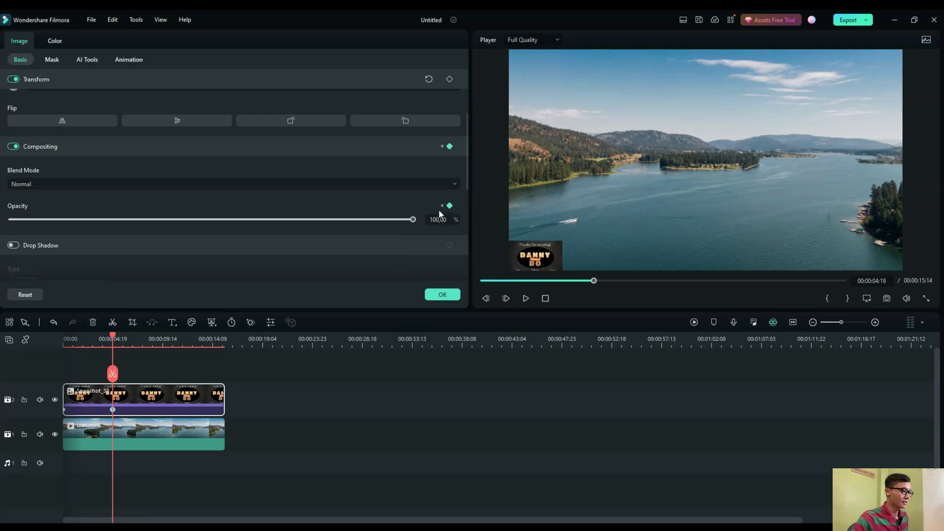
Step: Play the logo's fade-in from the start to check it
left_click(545, 298)
left_click(527, 296)
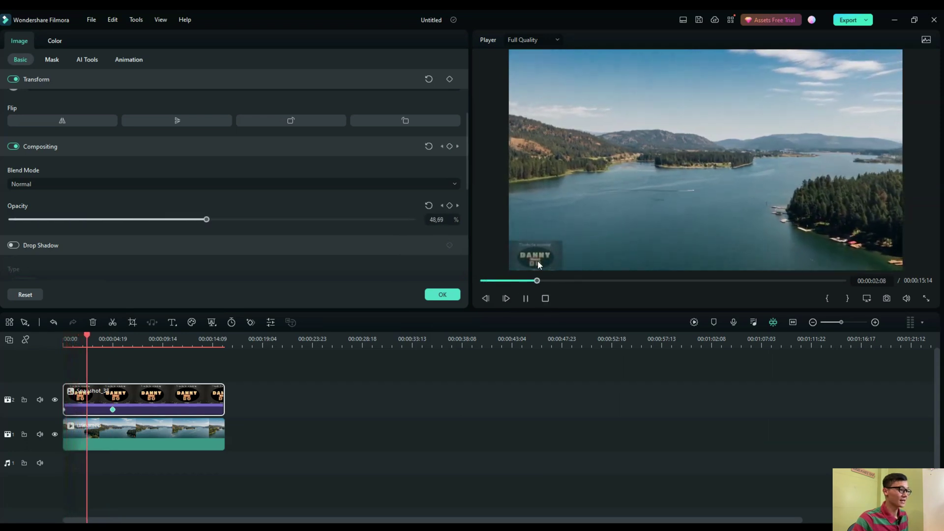
left_click(526, 299)
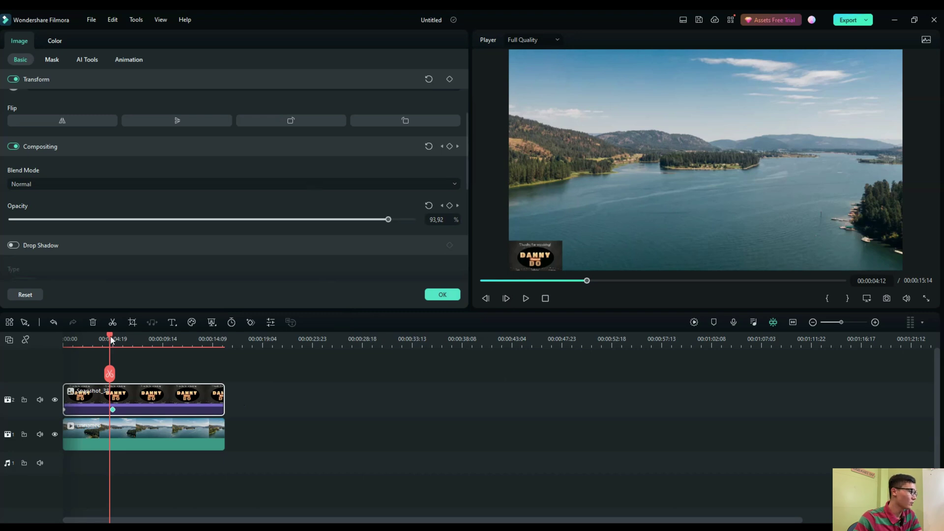
Step: Add a Rotate keyframe at 00:00:00:00 with the value 3600°
left_click_drag(111, 339, 48, 338)
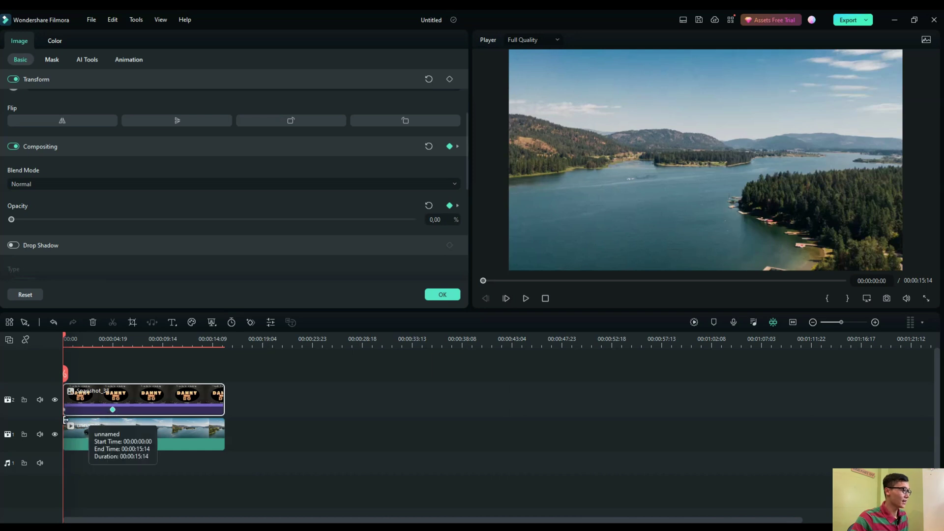
scroll(252, 226, "up", 3)
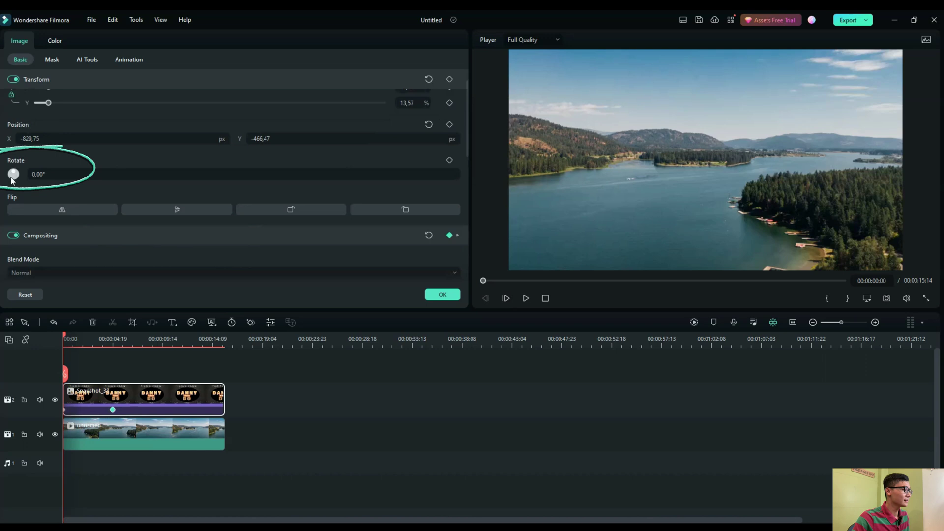
left_click(450, 161)
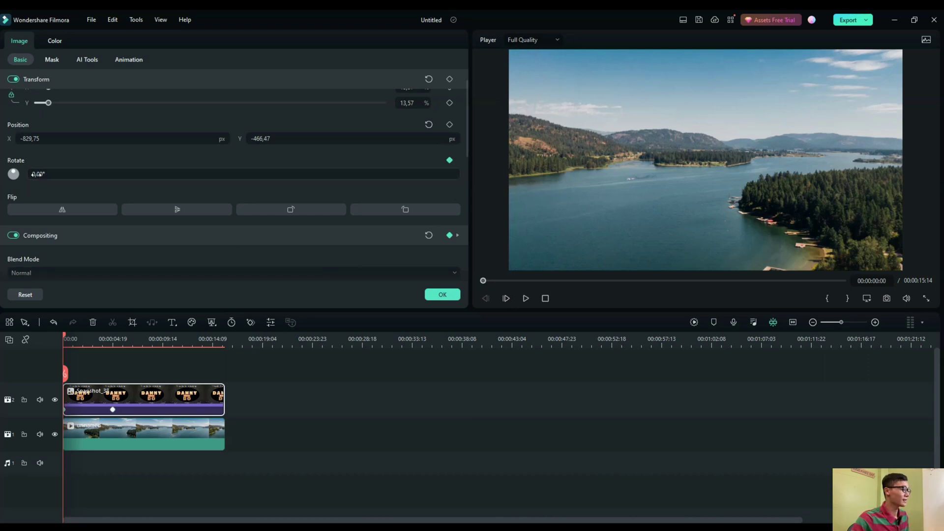
left_click(59, 173)
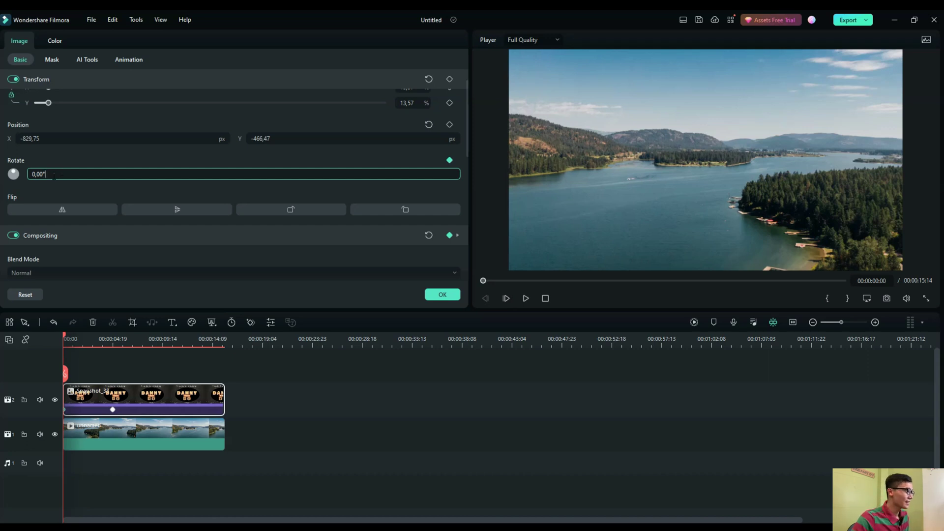
left_click(70, 181)
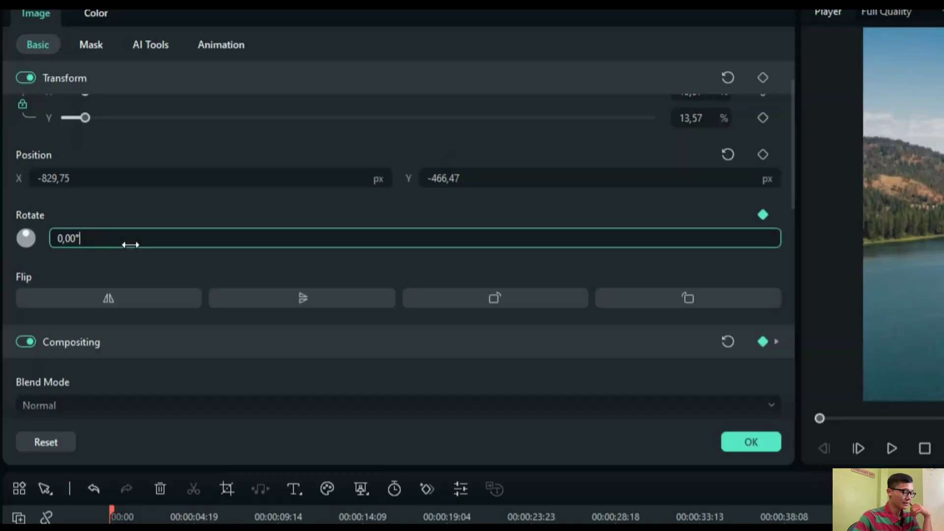
key("BackSpace")
key("BackSpace")
key("BackSpace")
key("BackSpace")
key("BackSpace")
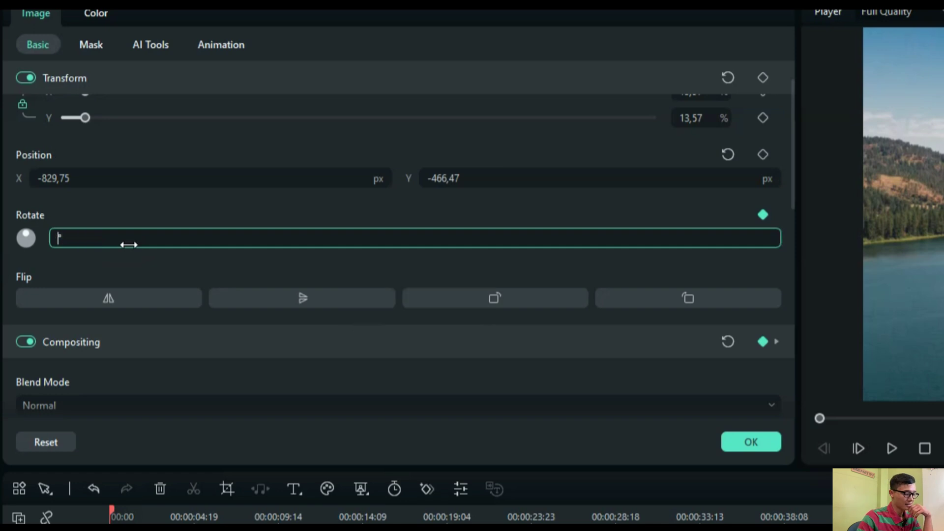
type("36")
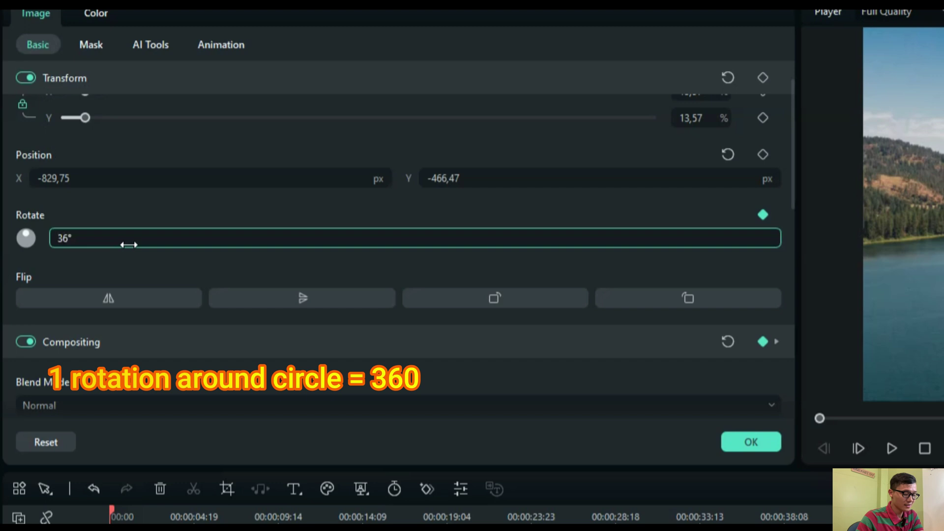
type("00")
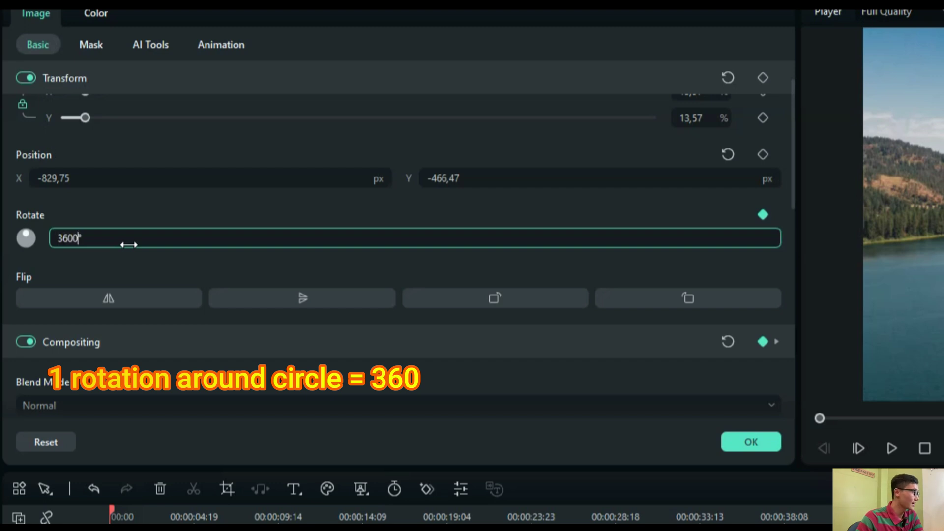
key("BackSpace")
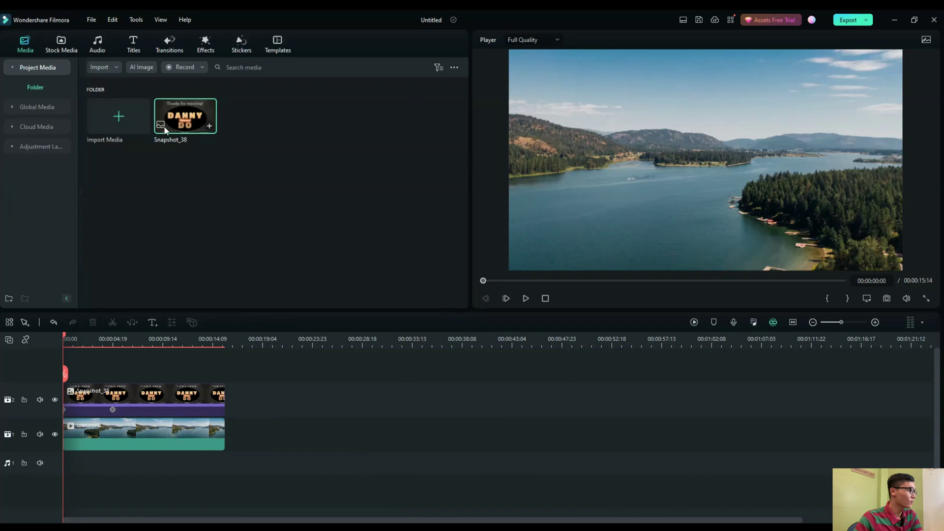
Step: Add a Rotate keyframe of 0° at 00:00:04:19 on the logo clip
left_click(166, 129)
double_click(144, 397)
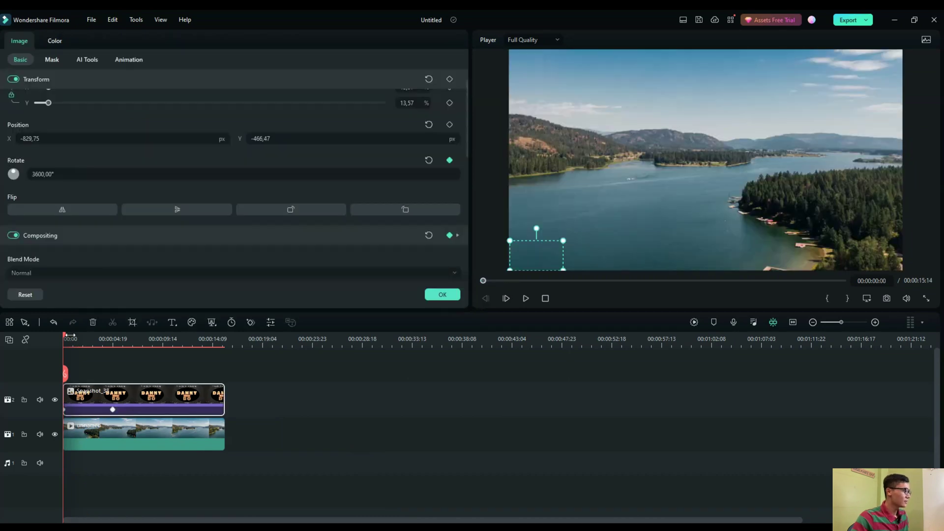
left_click_drag(65, 336, 113, 343)
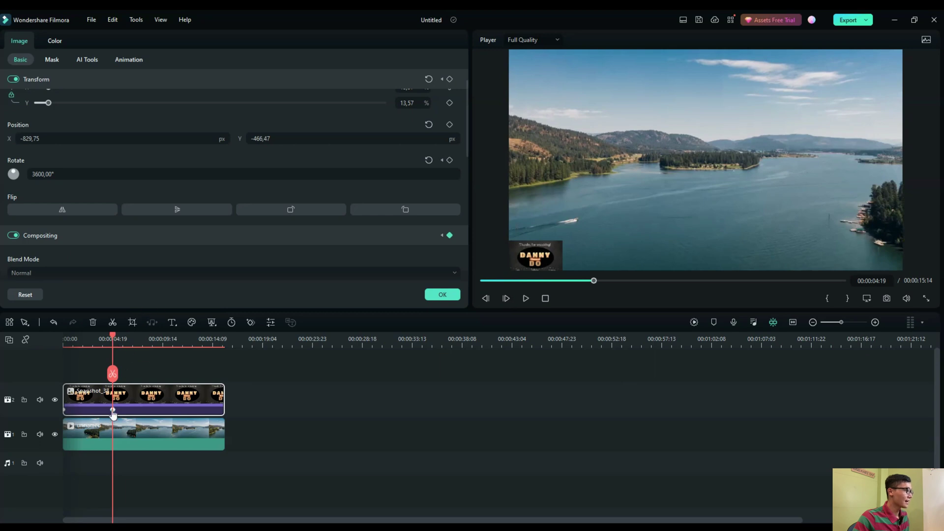
left_click(450, 160)
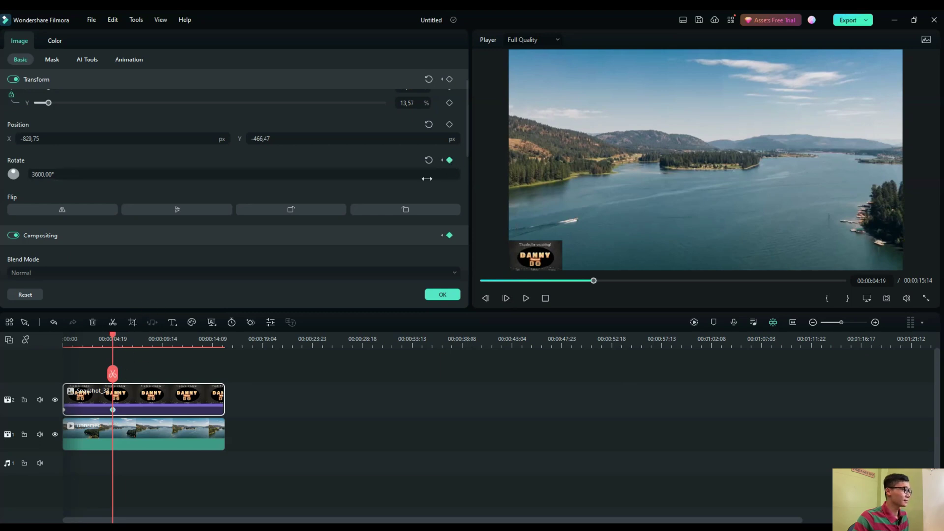
left_click(71, 174)
left_click(435, 224)
type("0")
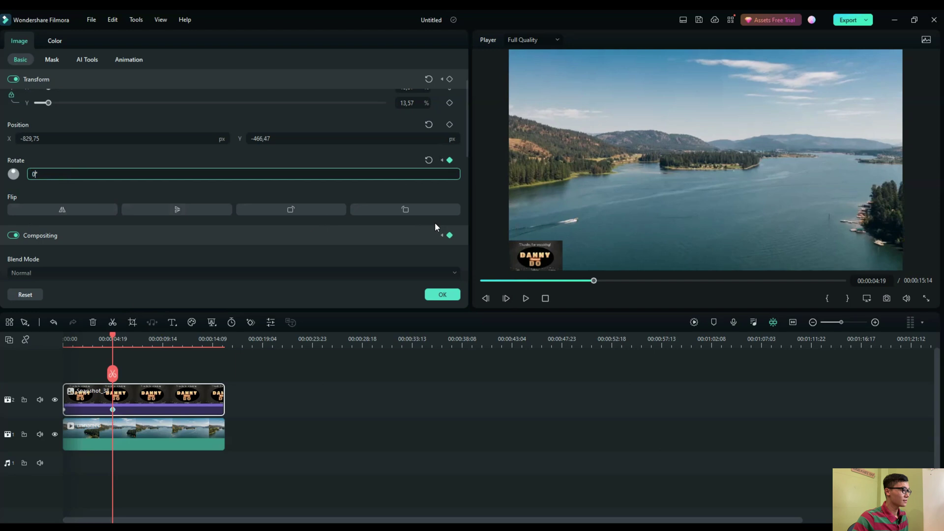
left_click(413, 258)
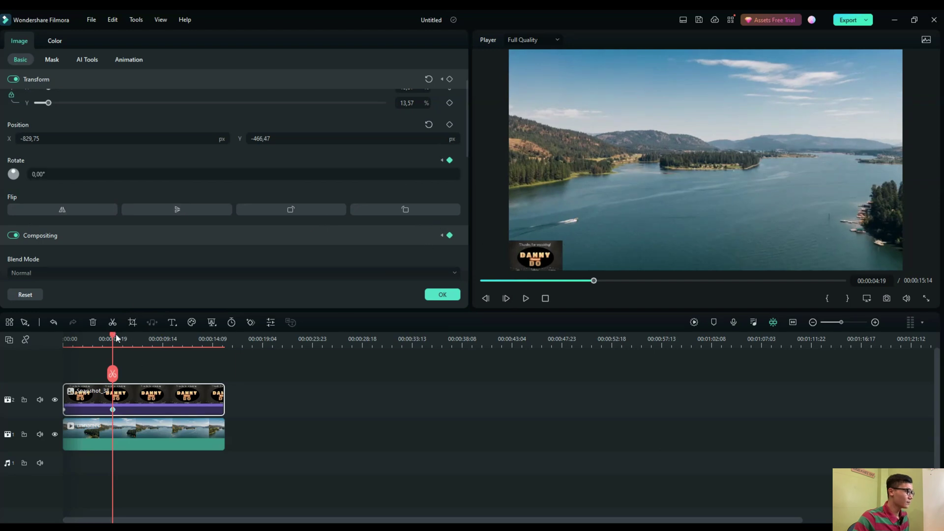
Step: Preview the spinning fade-in from the start, then return to the starting keyframe
left_click_drag(113, 338, 49, 346)
left_click(528, 298)
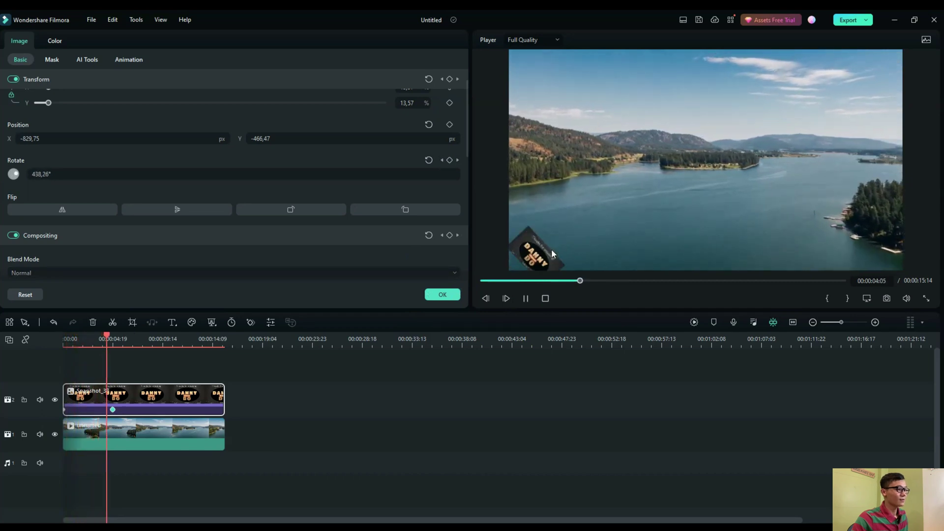
left_click(527, 299)
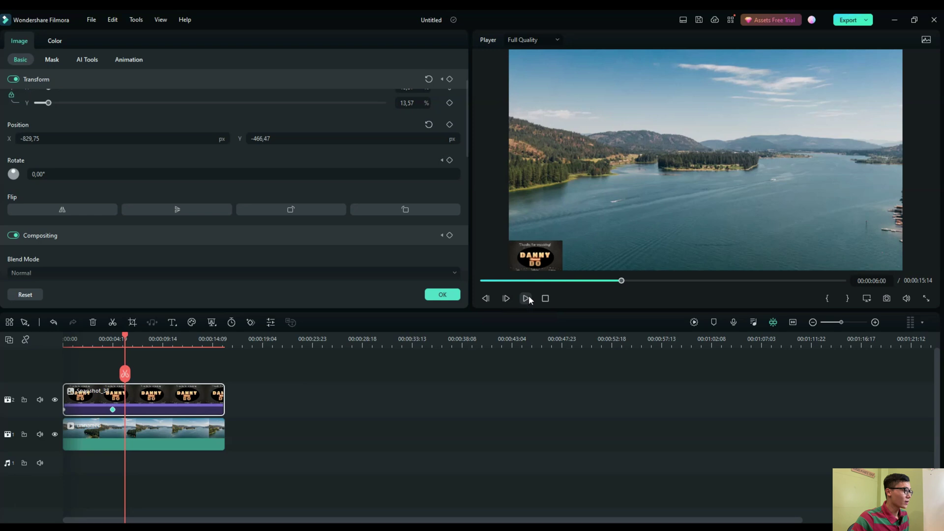
left_click(64, 410)
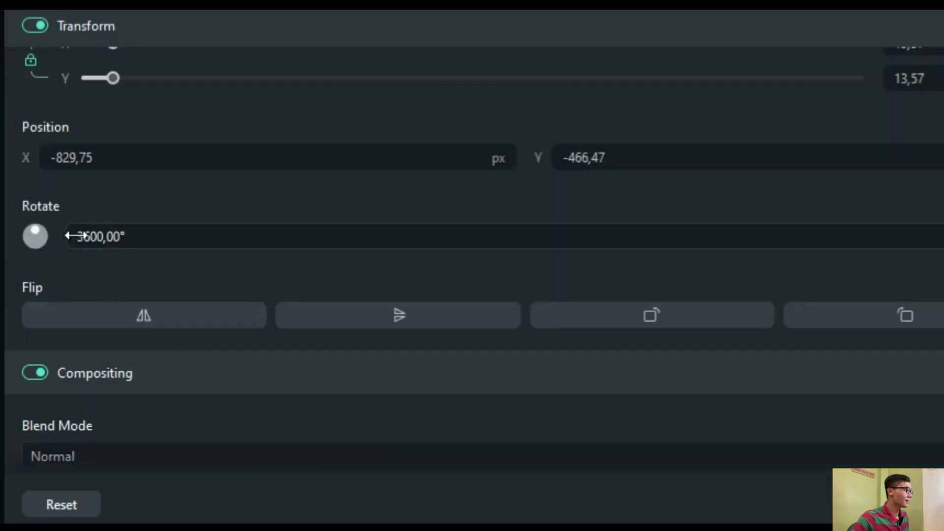
Step: Change the starting rotation to -3600° and confirm with OK
left_click(44, 175)
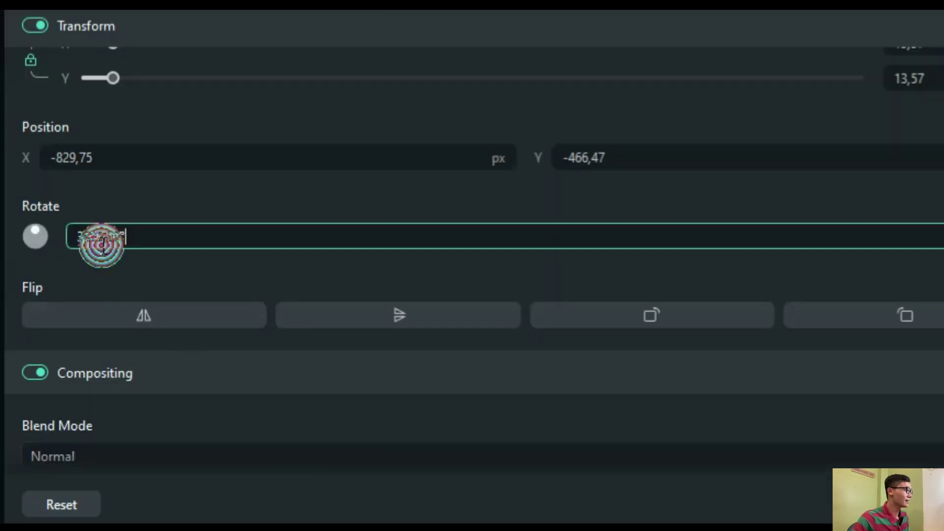
key("Home")
type("-")
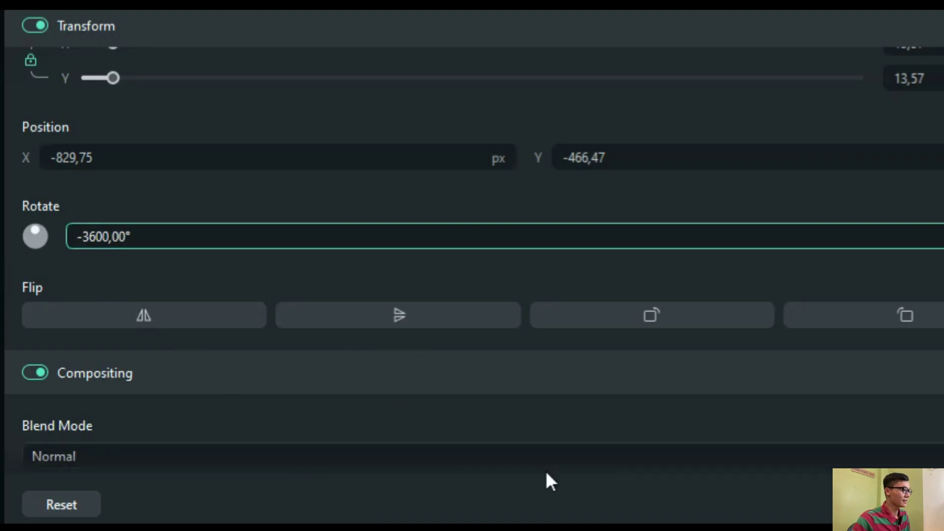
left_click(435, 298)
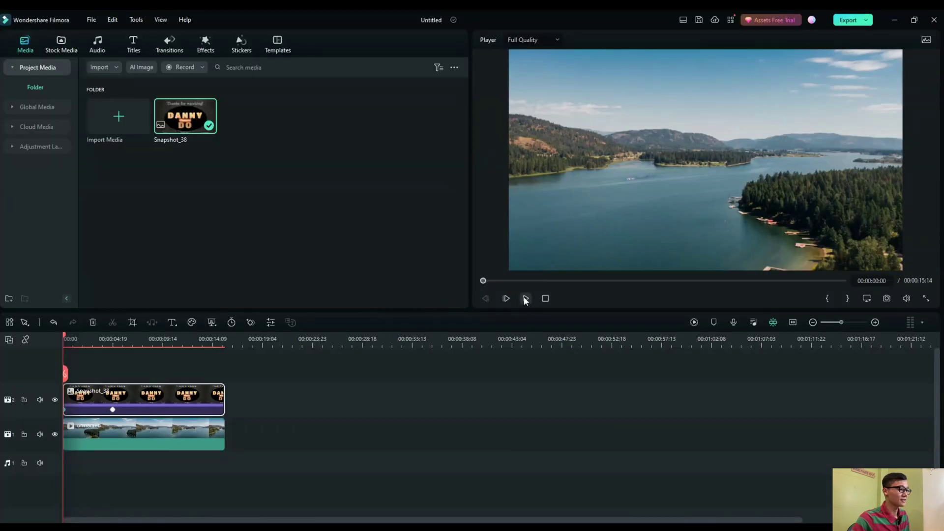
Step: Play the video to preview the reversed spin, stopping near 00:00:05:04
left_click(526, 299)
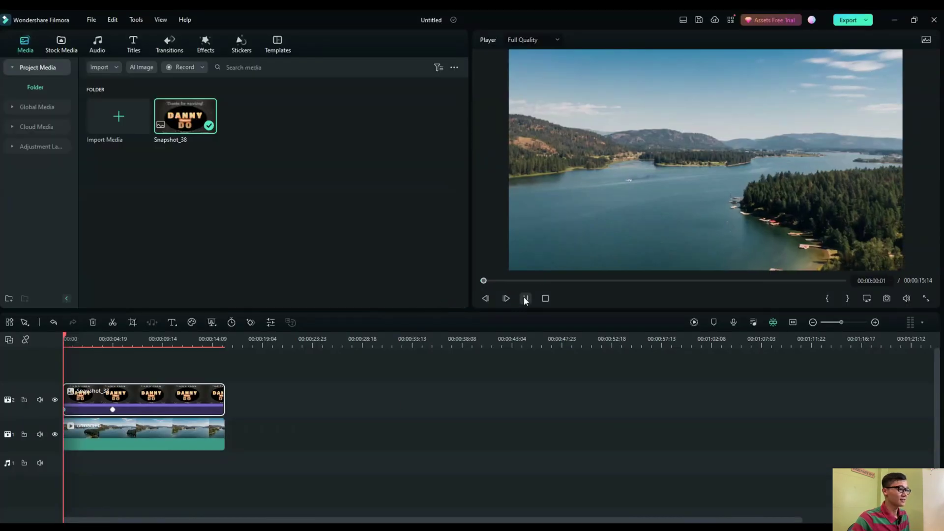
left_click(526, 298)
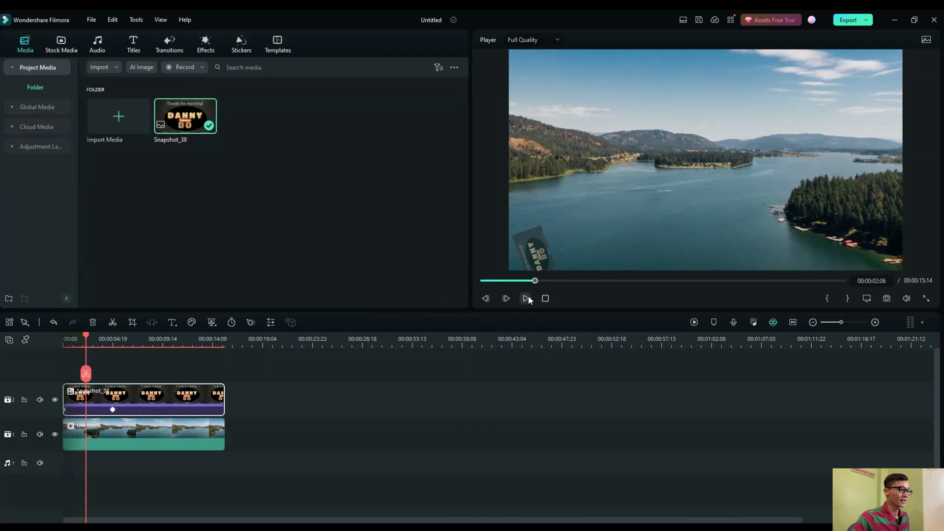
left_click(526, 298)
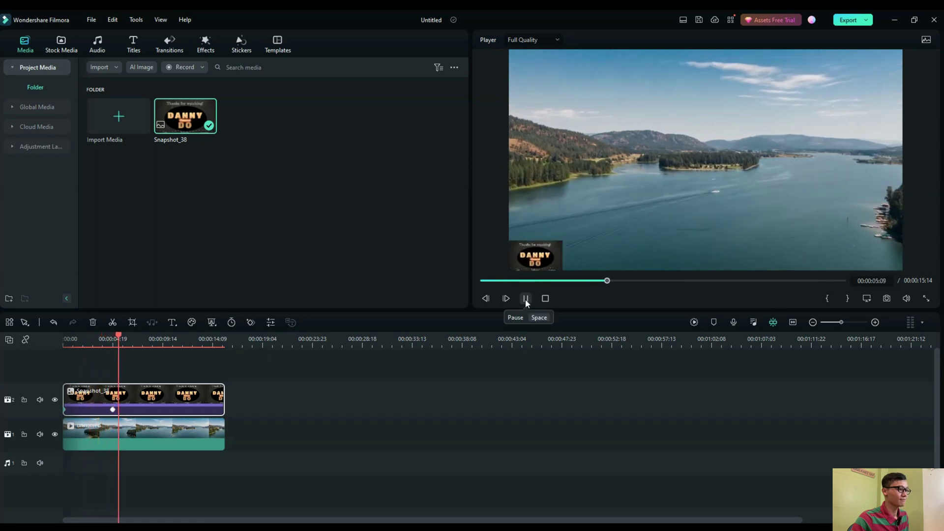
left_click(525, 299)
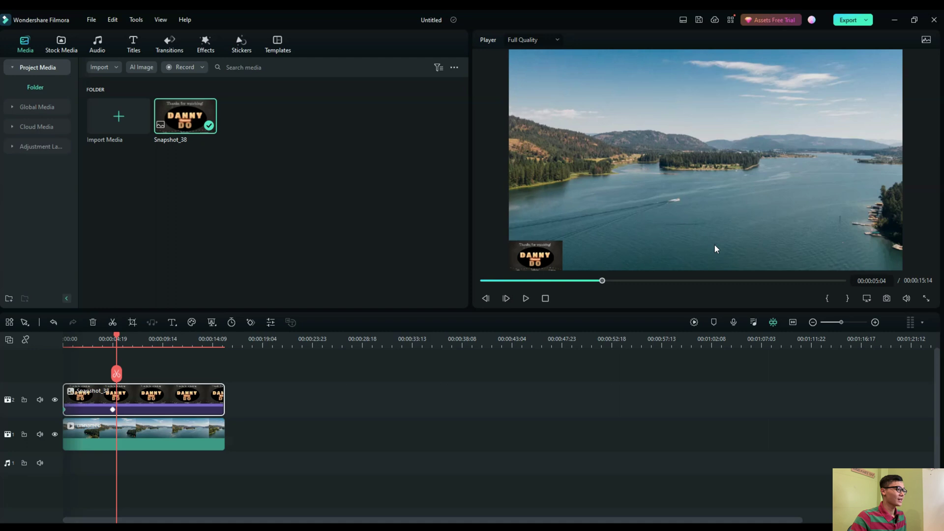
Step: Zoom into the timeline and place the playhead at 00:00:11:16
left_click_drag(118, 343, 206, 340)
left_click(263, 353)
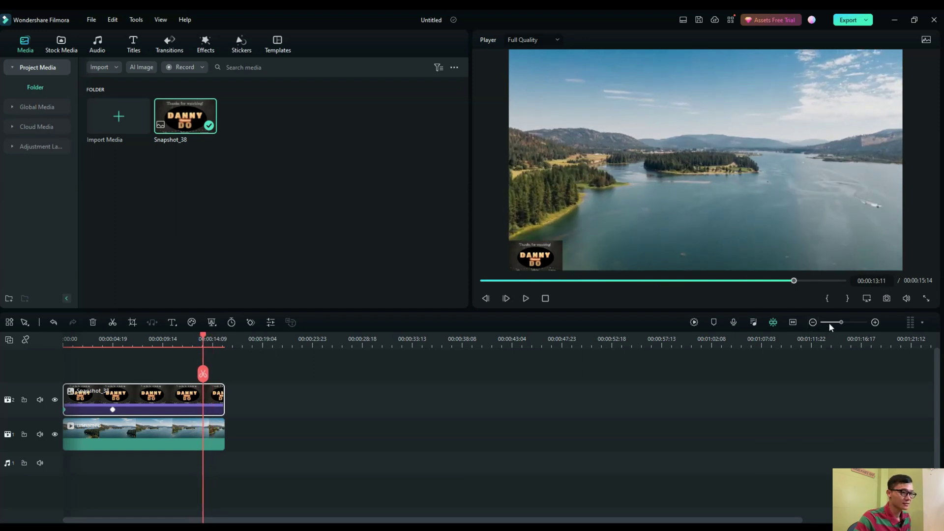
left_click_drag(840, 326, 848, 319)
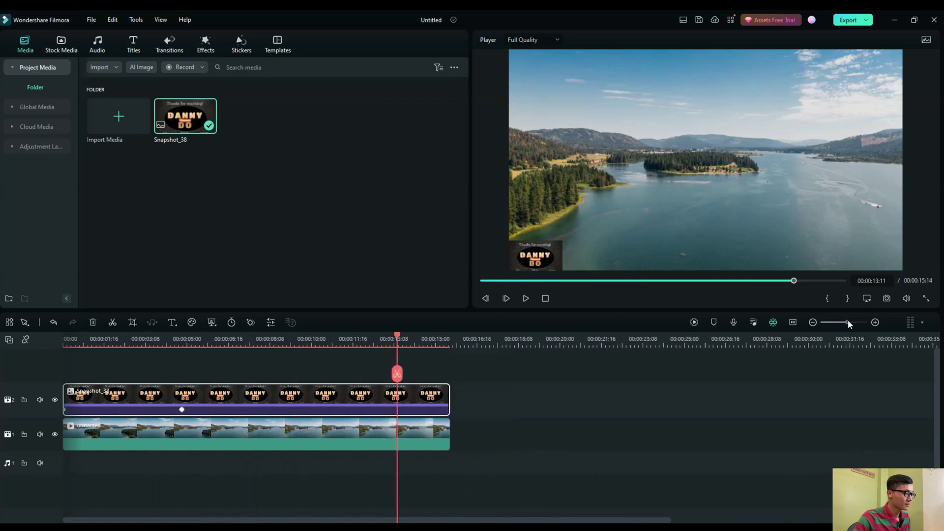
left_click(541, 327)
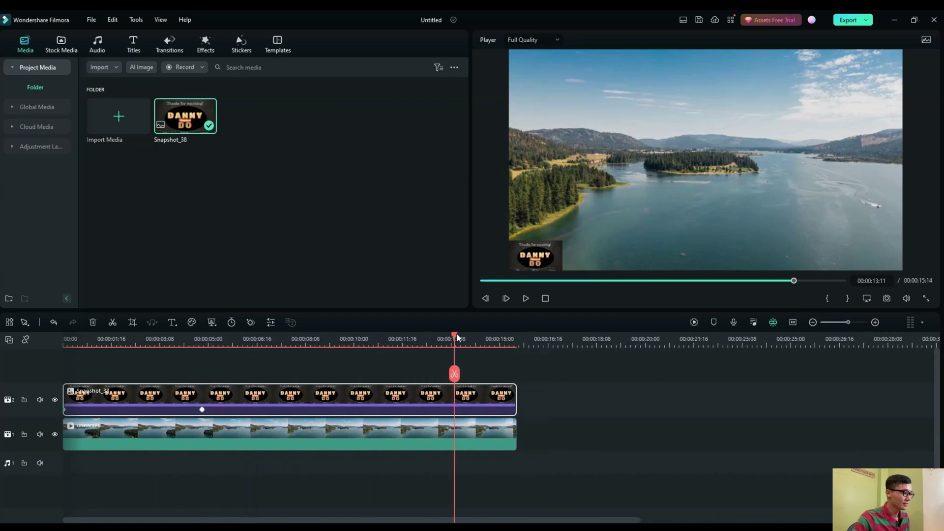
left_click_drag(455, 335, 402, 338)
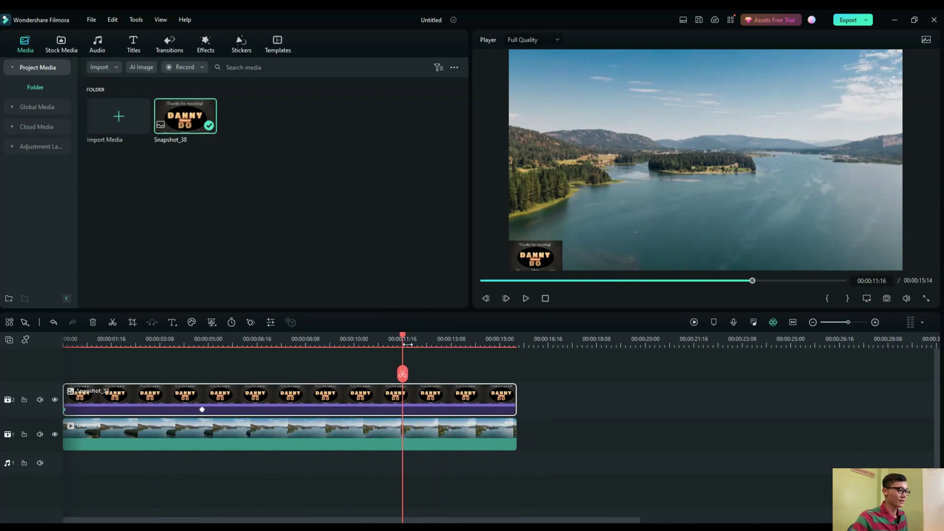
Step: Add logo Position keyframes at 00:00:11:16 and 00:00:13:08
double_click(350, 396)
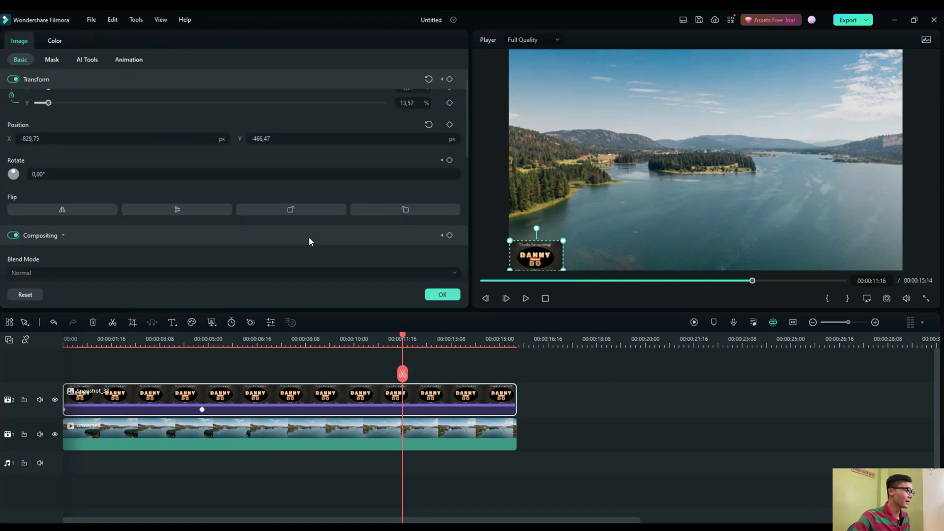
scroll(35, 159, "up", 1)
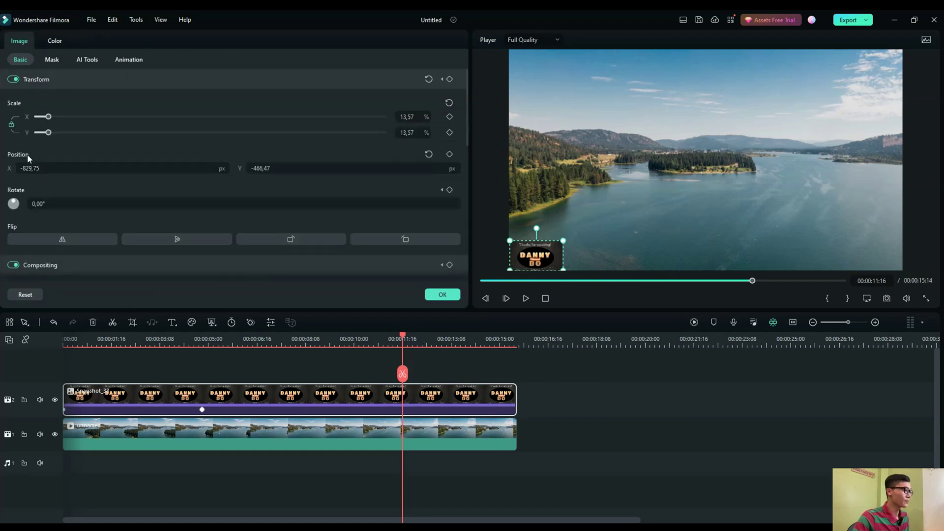
left_click(449, 154)
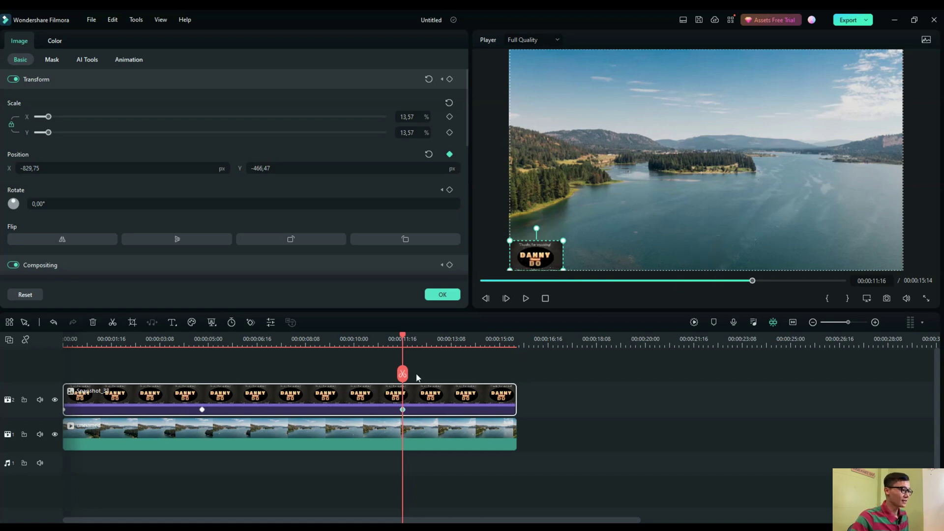
left_click_drag(404, 339, 451, 337)
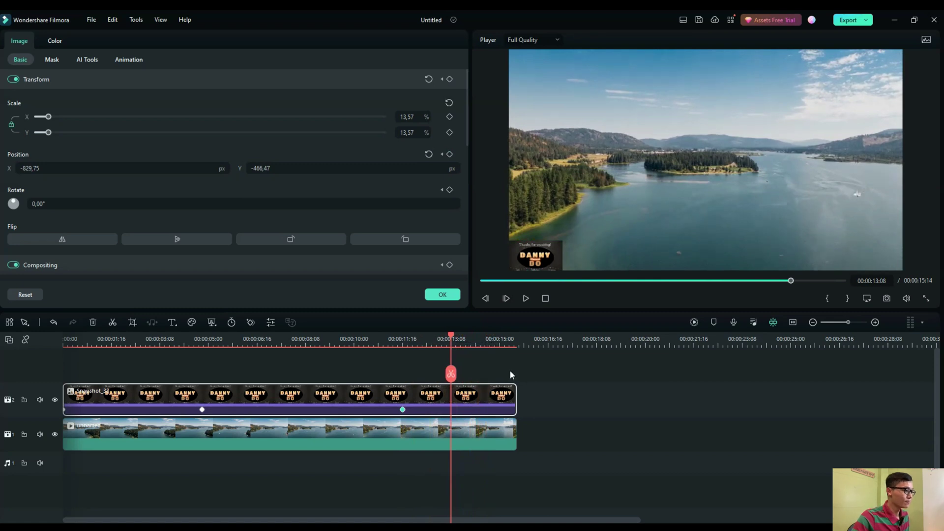
left_click(449, 154)
Step: At 13:08, drag the logo to bottom centre of the frame and confirm
left_click(403, 409)
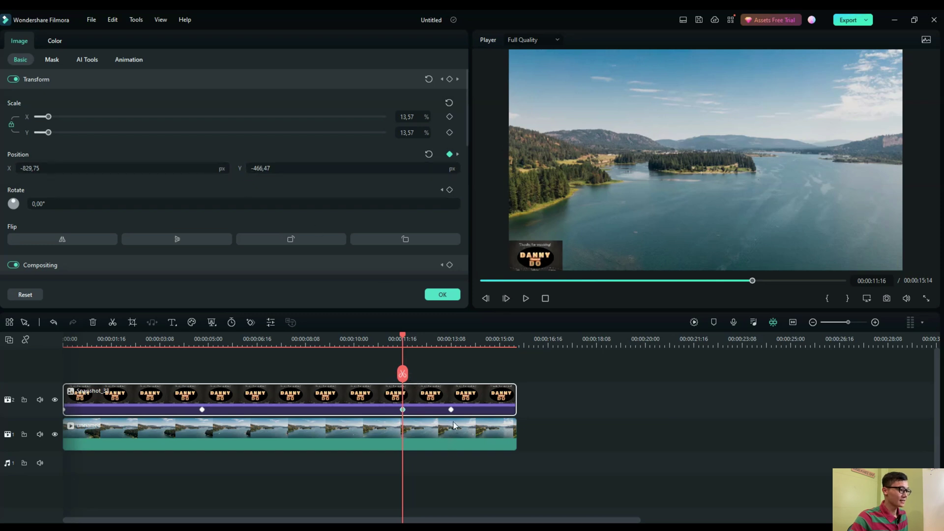
left_click(451, 409)
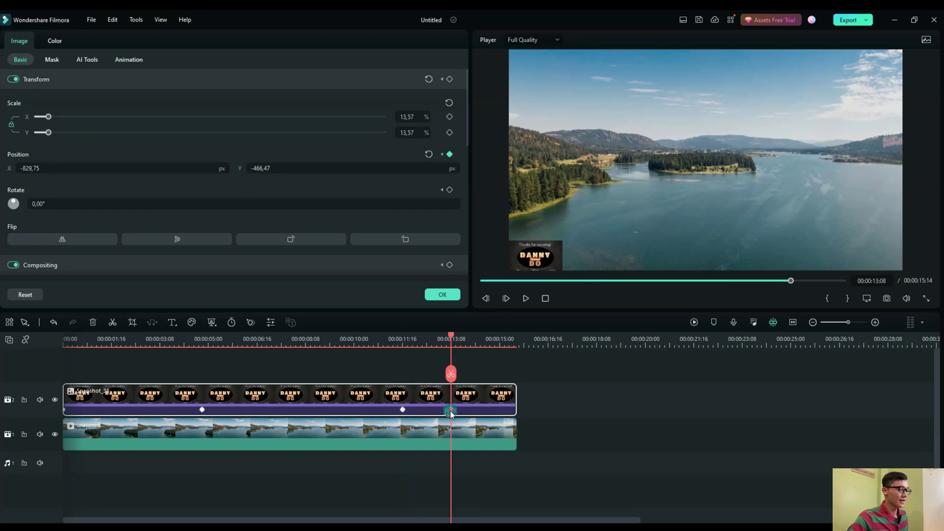
left_click(535, 259)
left_click_drag(535, 259, 718, 255)
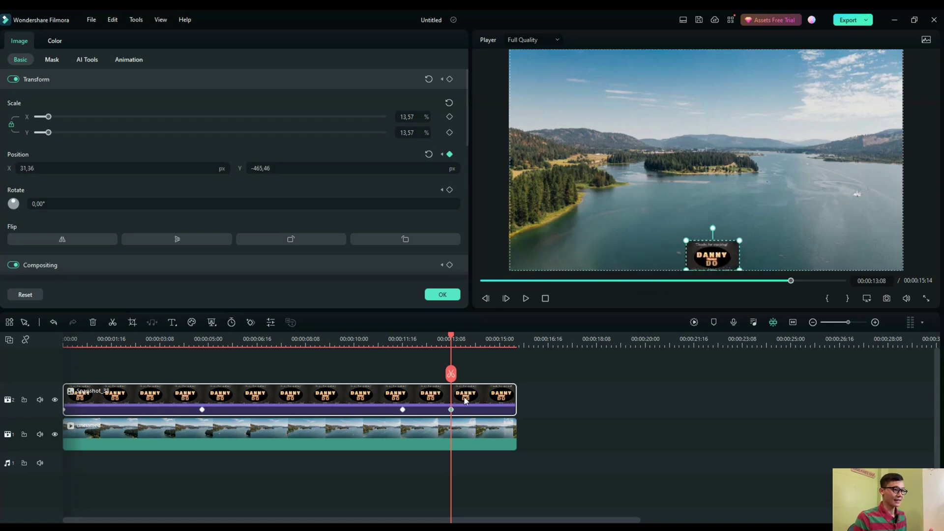
left_click(443, 295)
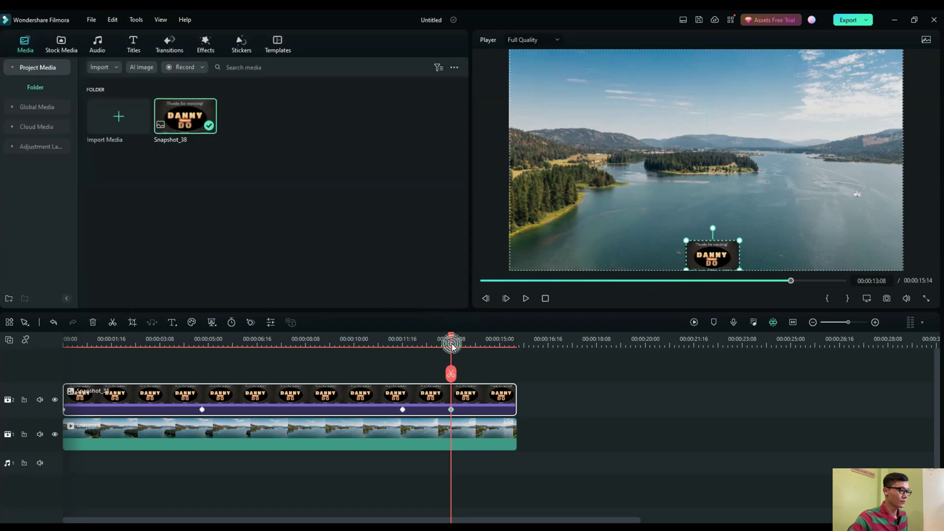
Step: Preview the logo's slide from about 10 seconds, then return to 13:07 and show favourite stickers
left_click_drag(452, 344, 382, 337)
left_click(524, 299)
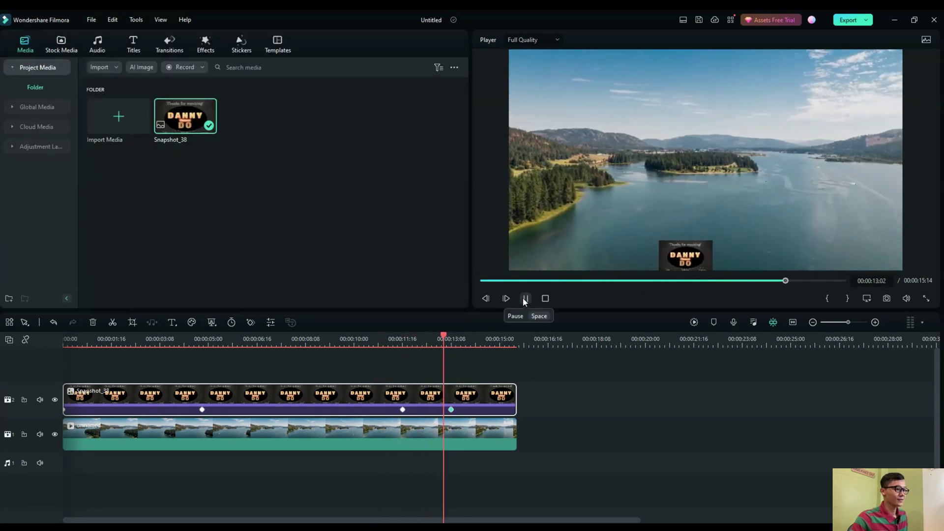
left_click(525, 299)
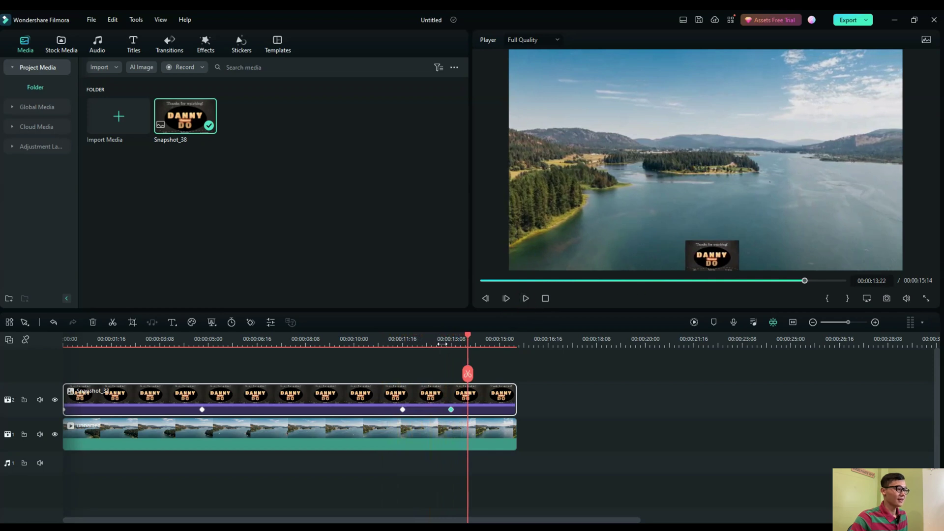
left_click_drag(470, 335, 449, 340)
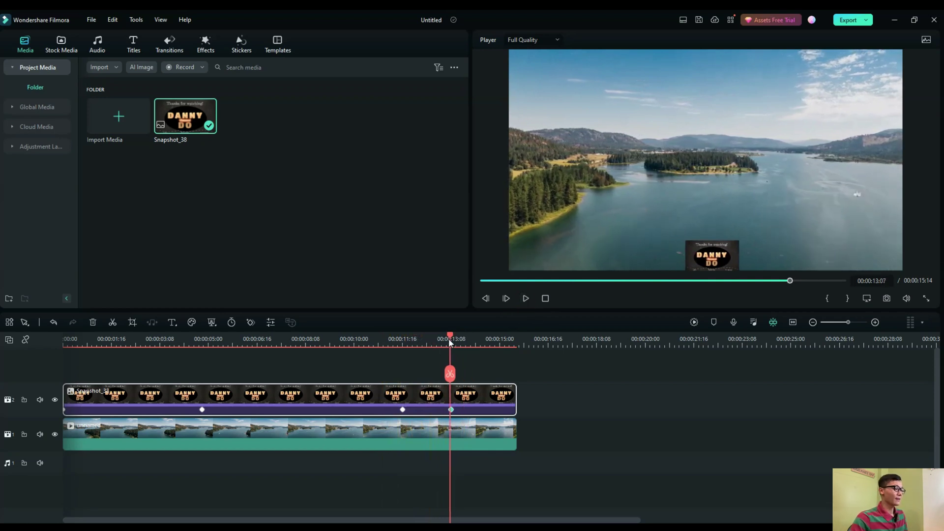
left_click(240, 44)
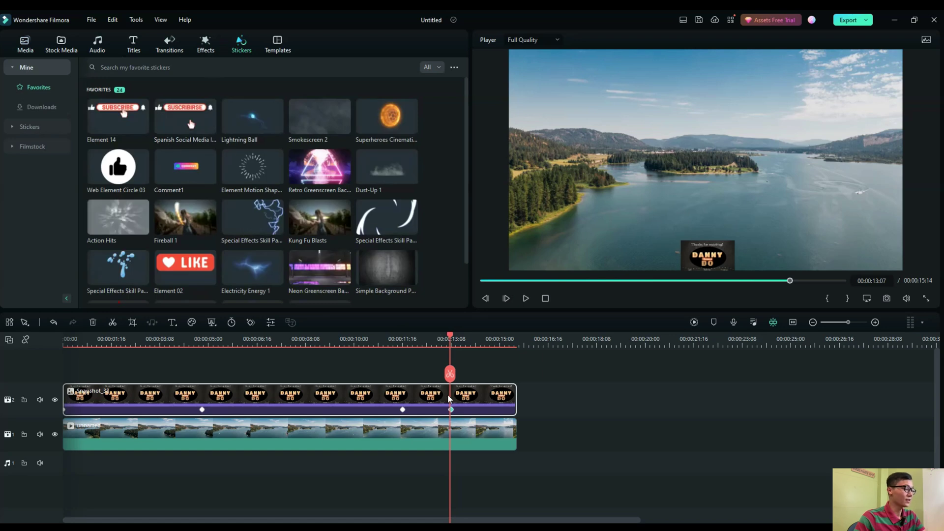
Step: Add the Element 14 Subscribe sticker on its own track from 13:08 to the end
left_click_drag(122, 124, 448, 391)
left_click_drag(681, 399, 517, 399)
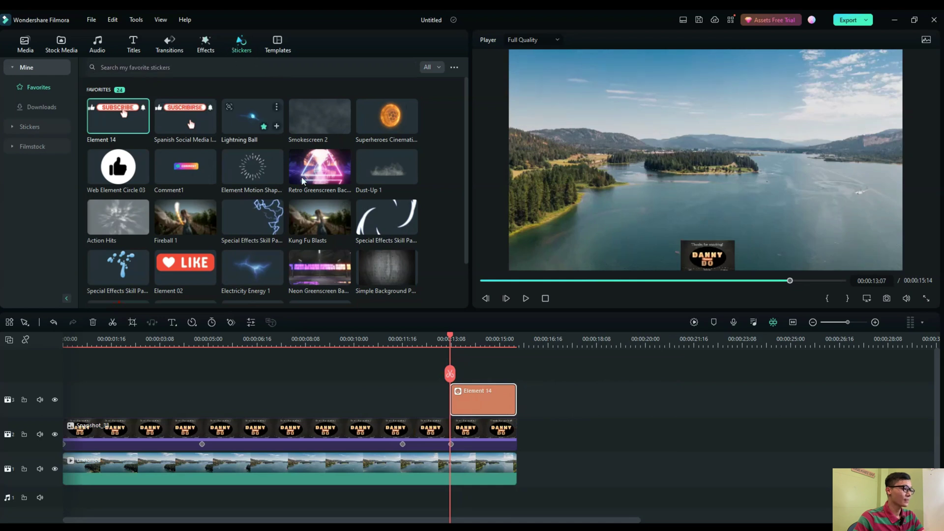
left_click(526, 299)
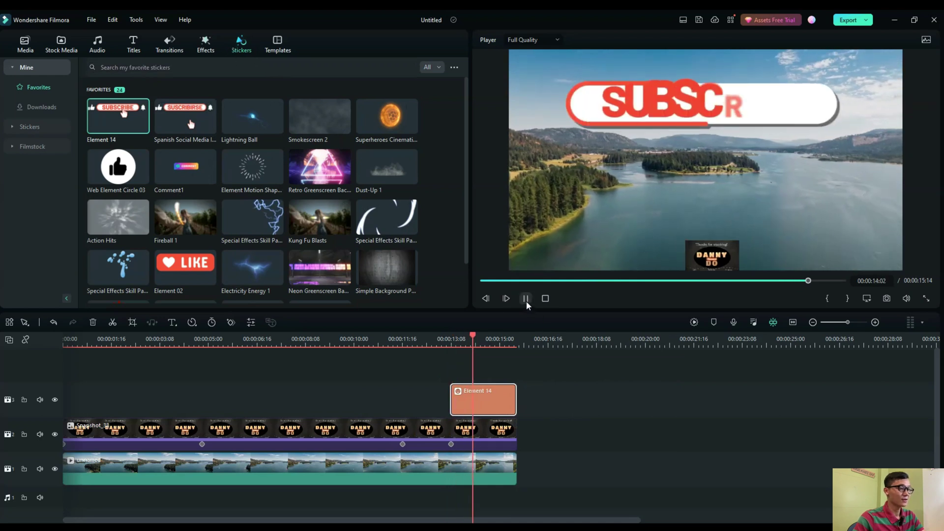
left_click(525, 299)
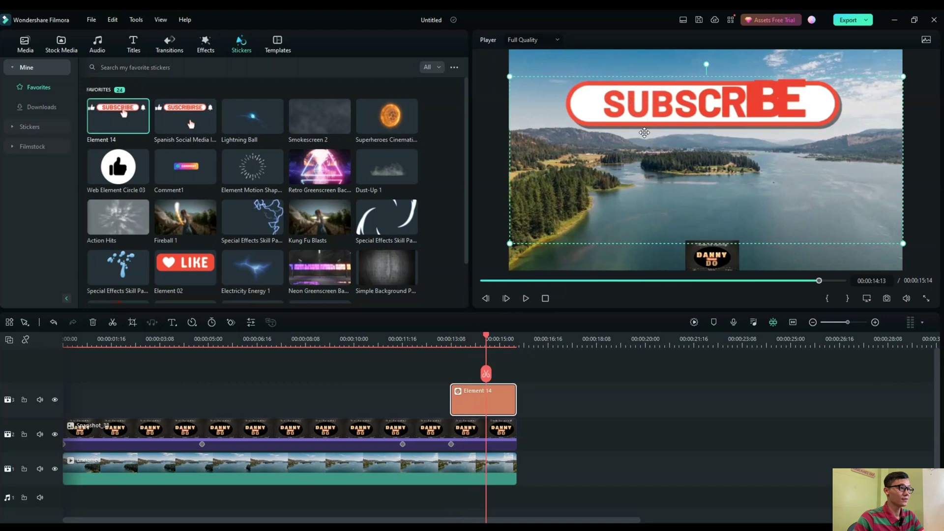
Step: Shrink the Subscribe sticker and centre it just above the bottom-centre logo
left_click_drag(510, 79, 684, 231)
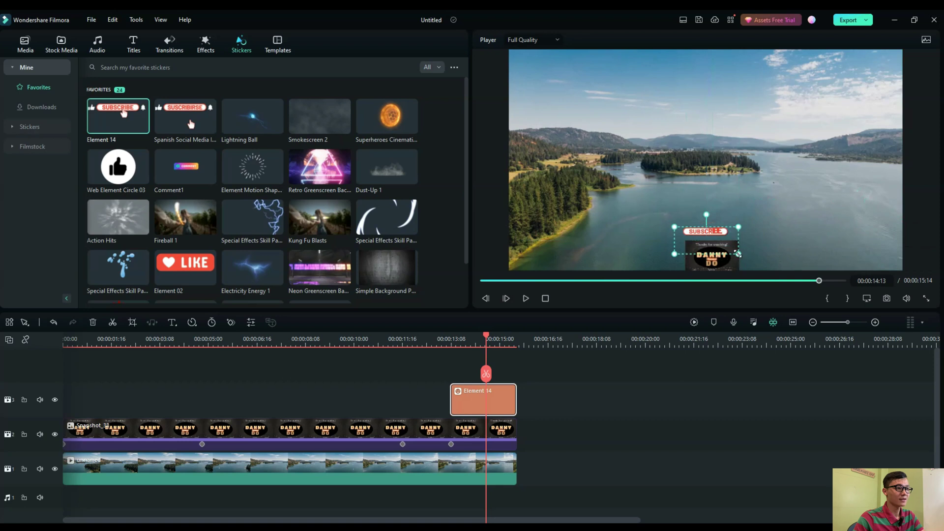
left_click_drag(736, 269, 718, 241)
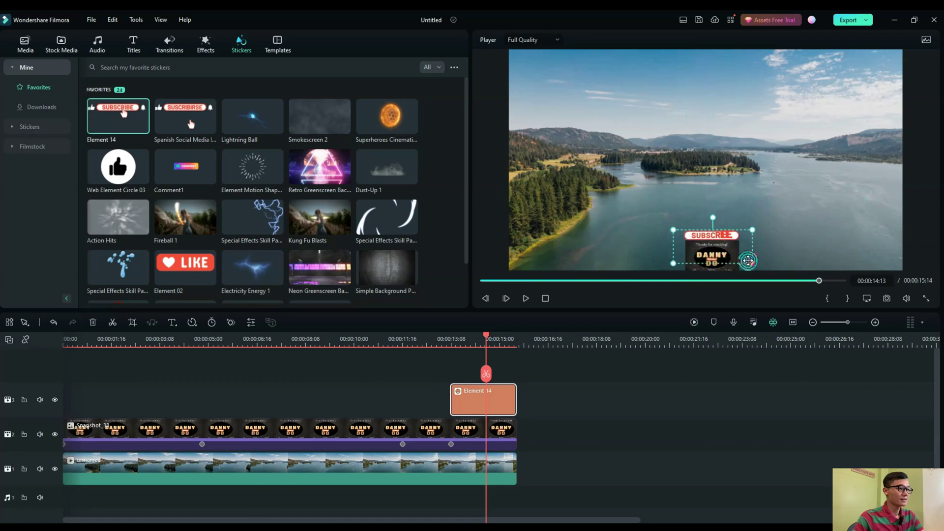
left_click_drag(486, 338, 446, 348)
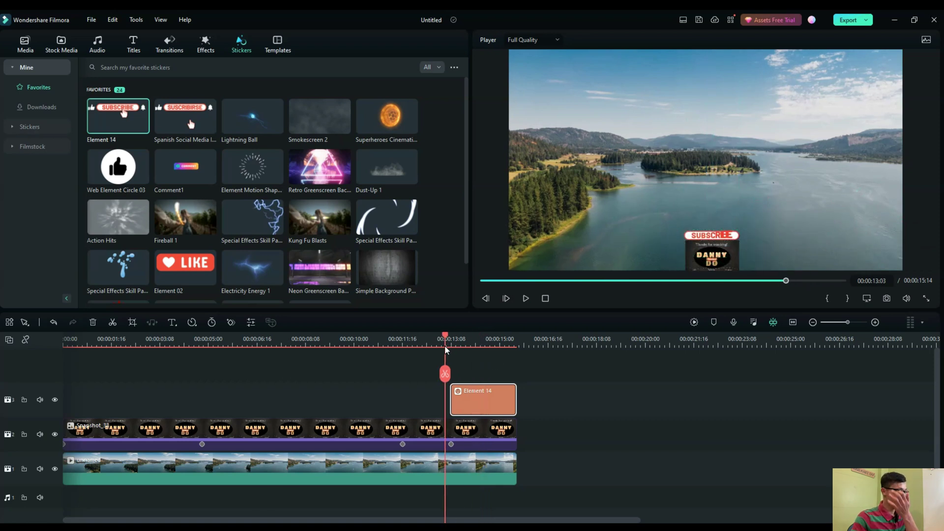
left_click(526, 302)
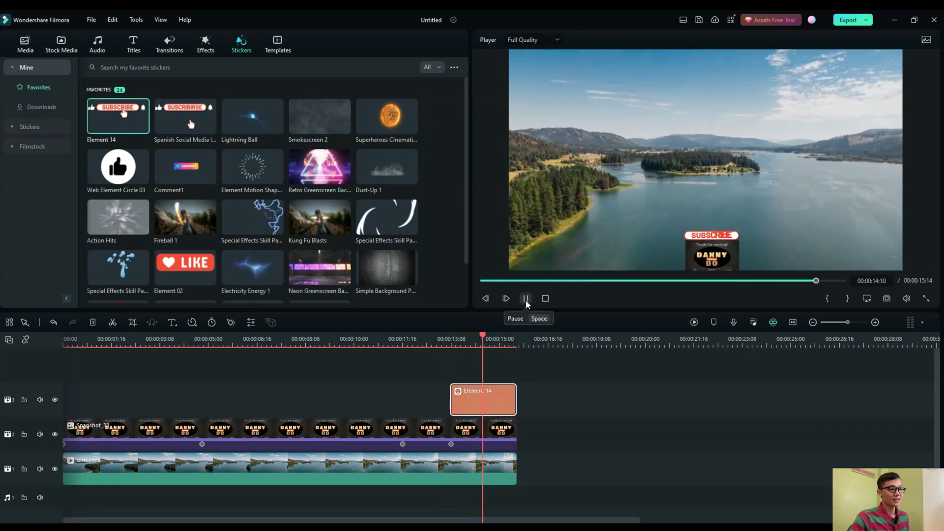
left_click(526, 299)
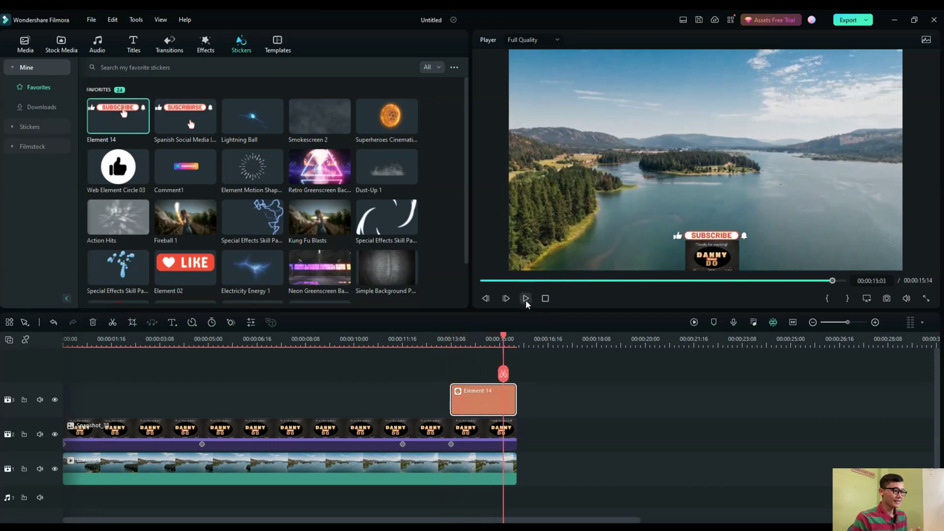